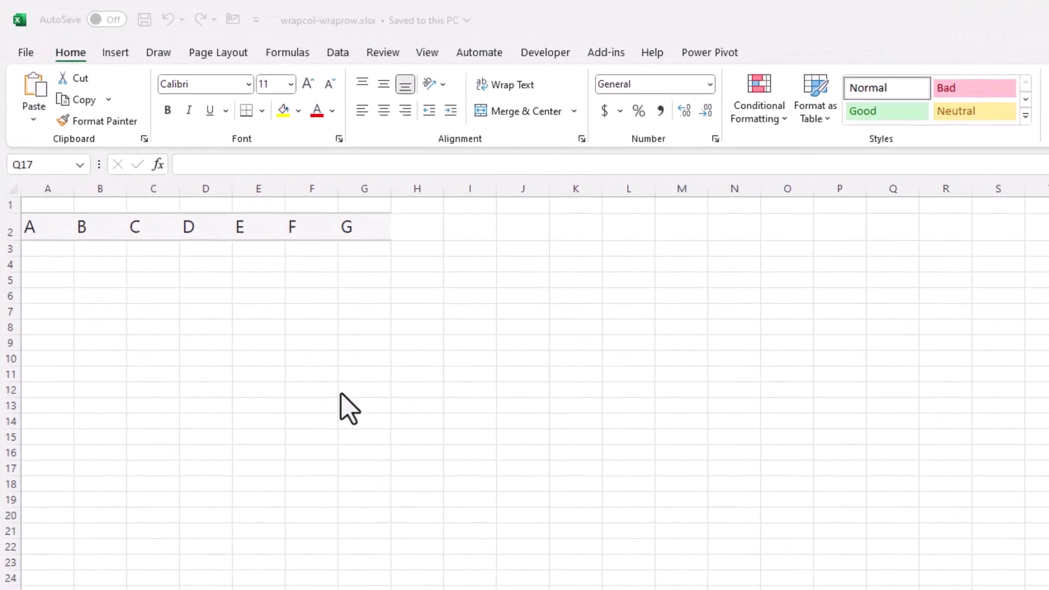
Enter =WRAPCOLS(A2:G2,3) in J2 to spill letters A–G into three-row columns
click(524, 227)
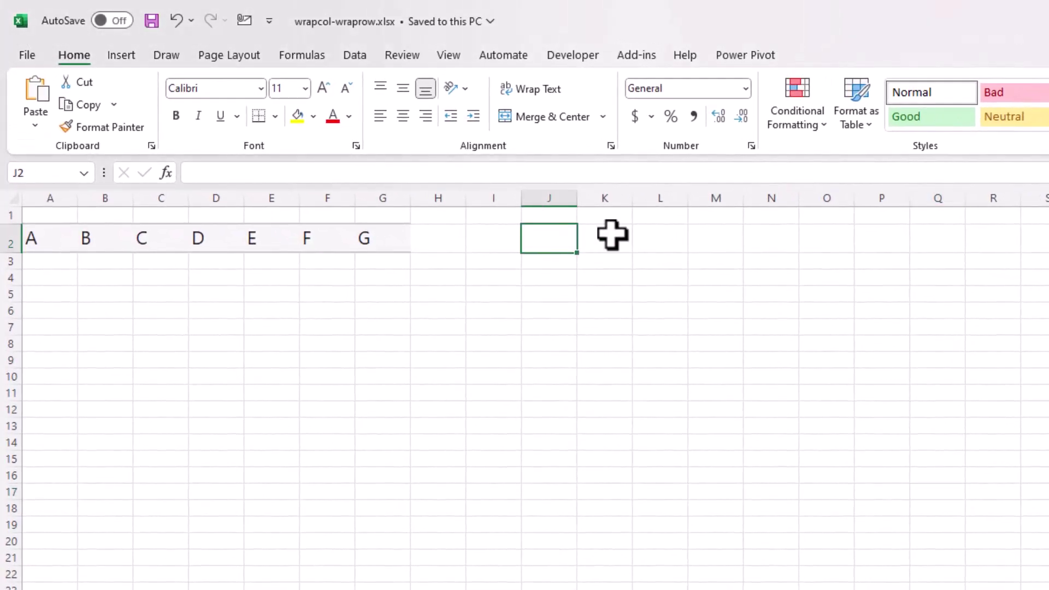
text(=wra)
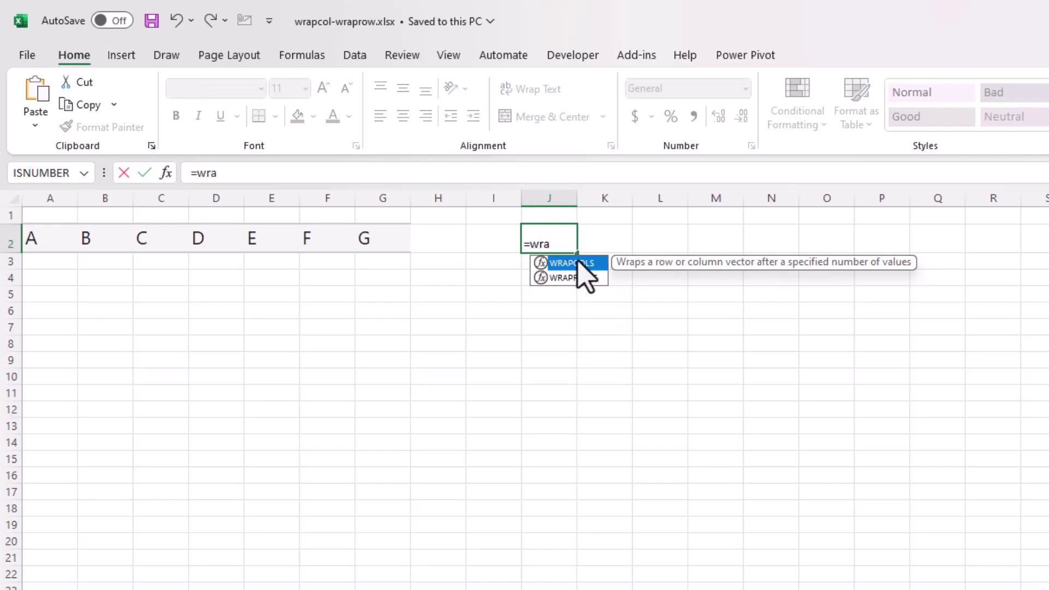
double_click(578, 263)
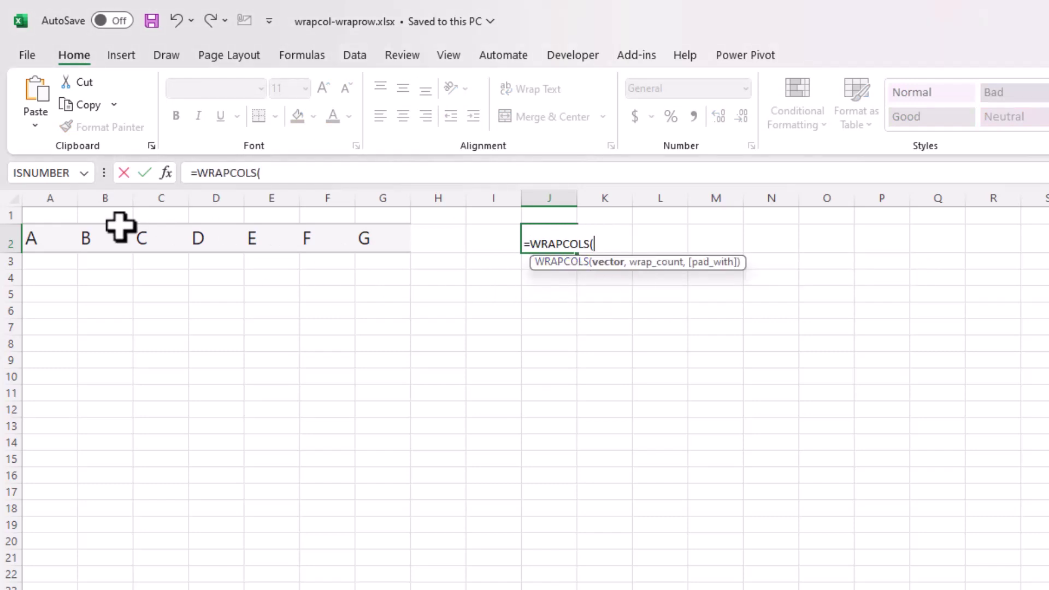
drag(57, 237, 364, 238)
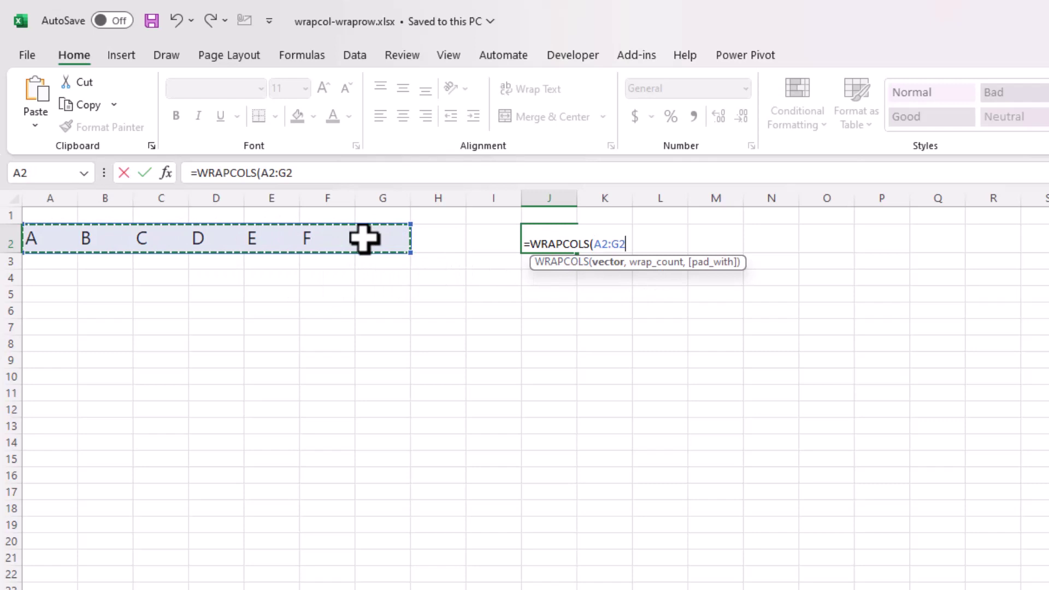
text(,)
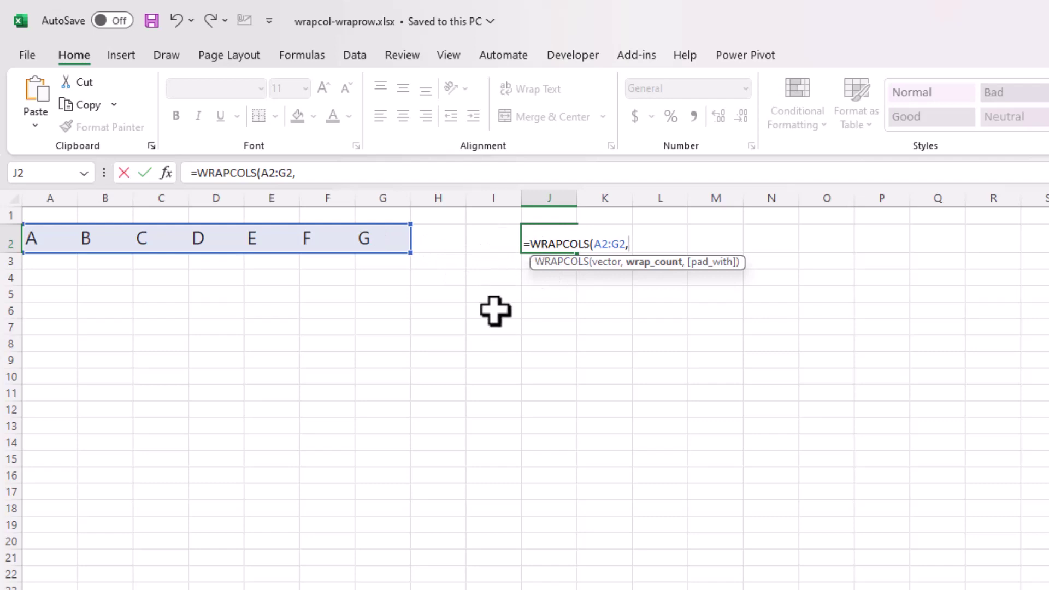
click(362, 176)
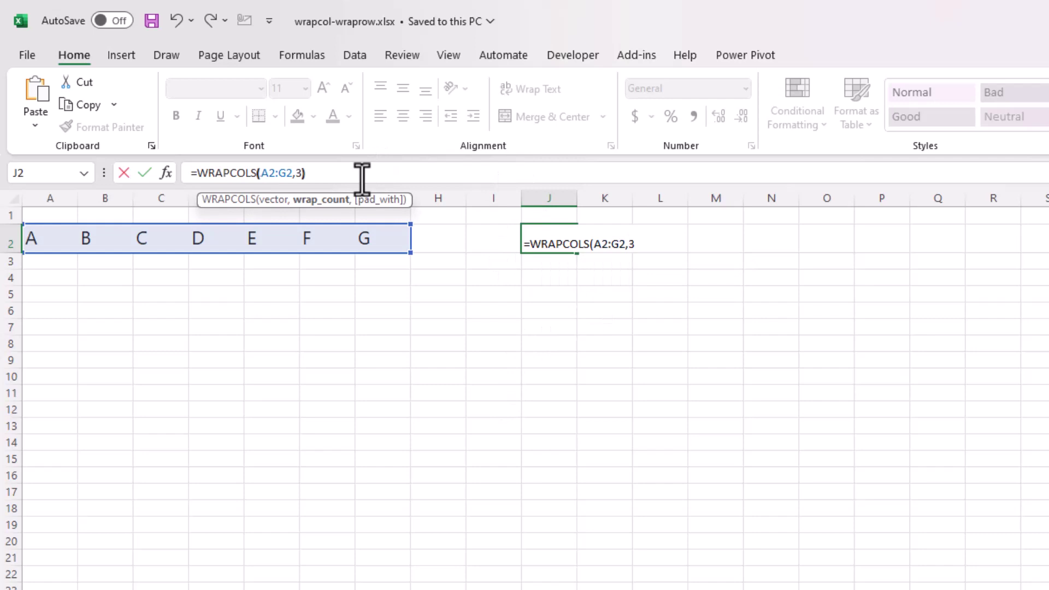
text())
key(Return)
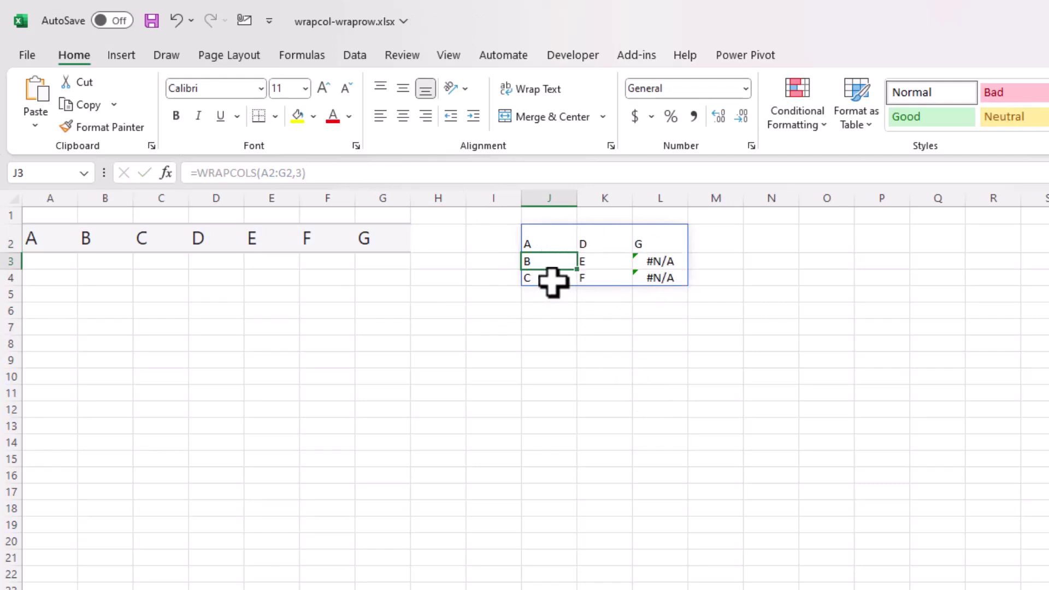
Enter =WRAPCOLS(A2:G2,3,"none") in N2 so leftover cells show none
click(771, 239)
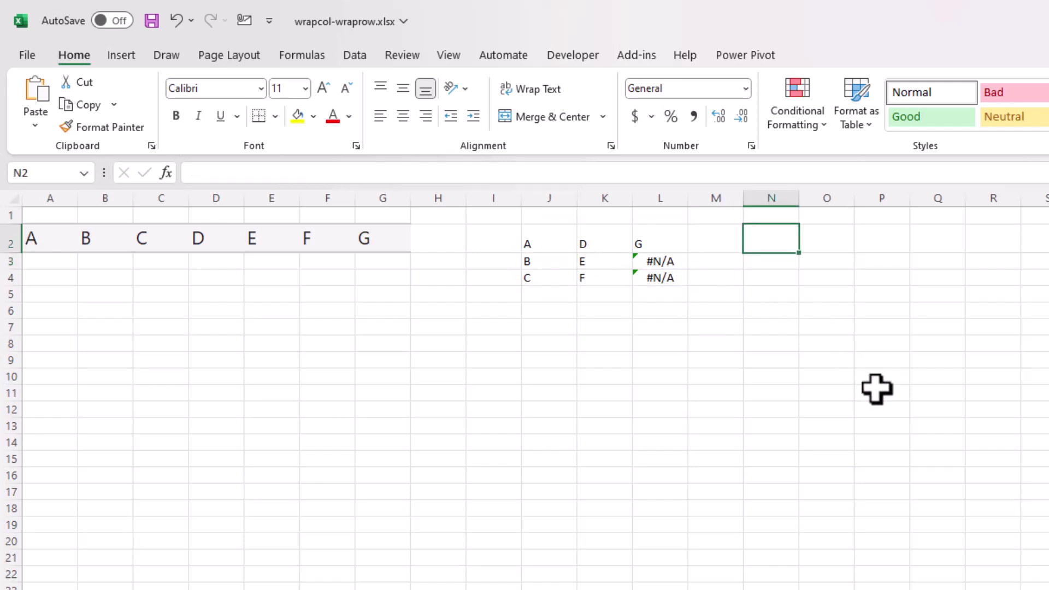
text(=)
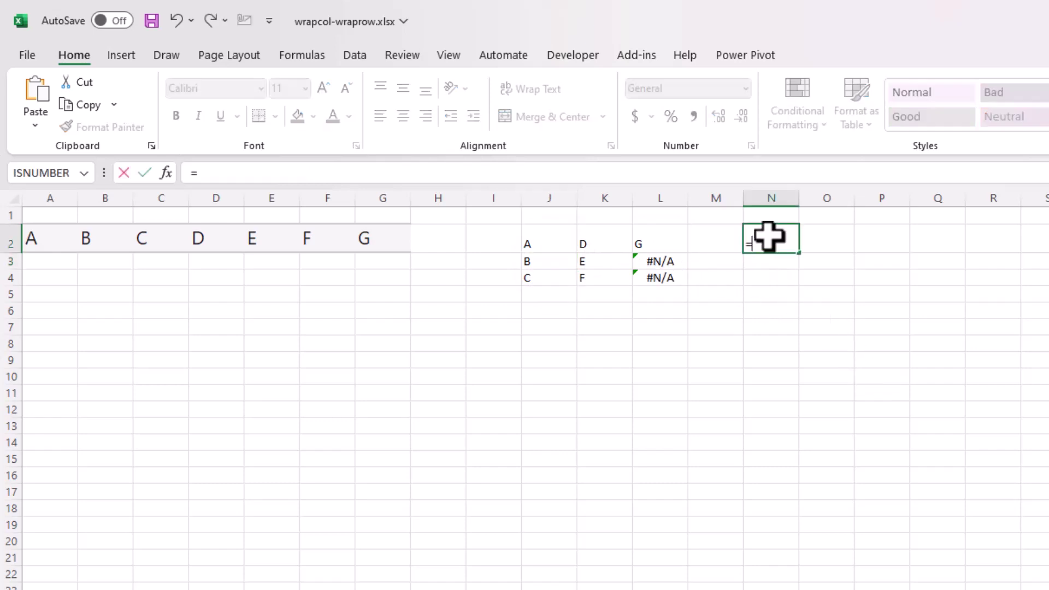
text(wrap)
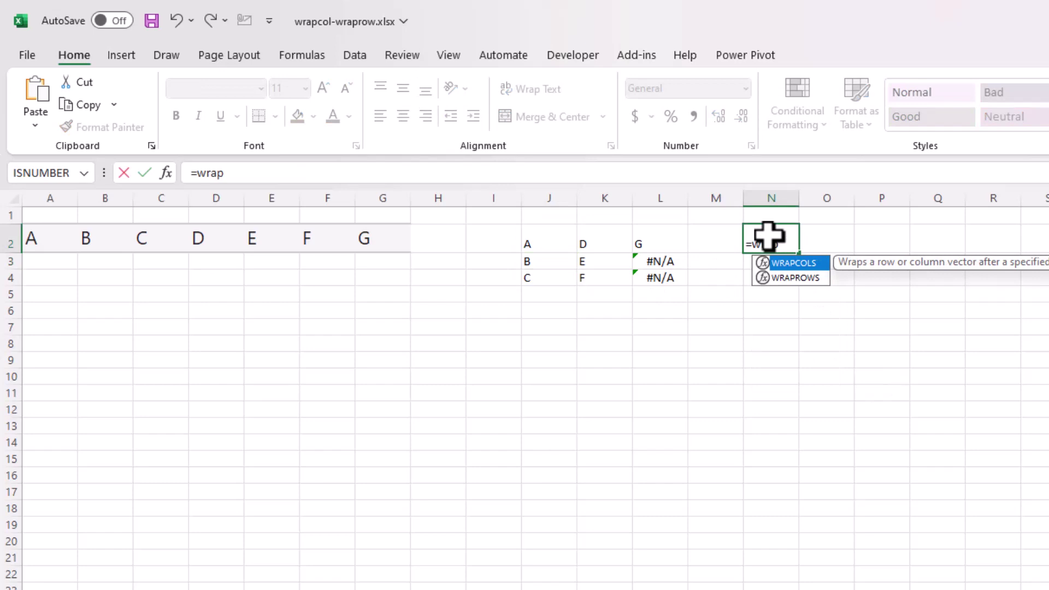
key(Tab)
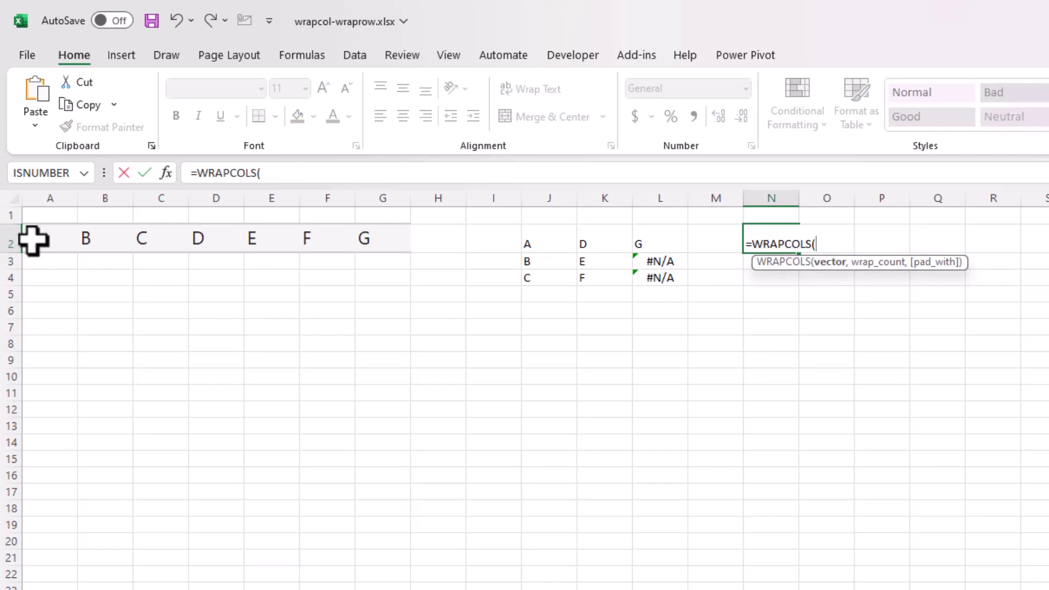
drag(31, 239, 383, 236)
text(,)
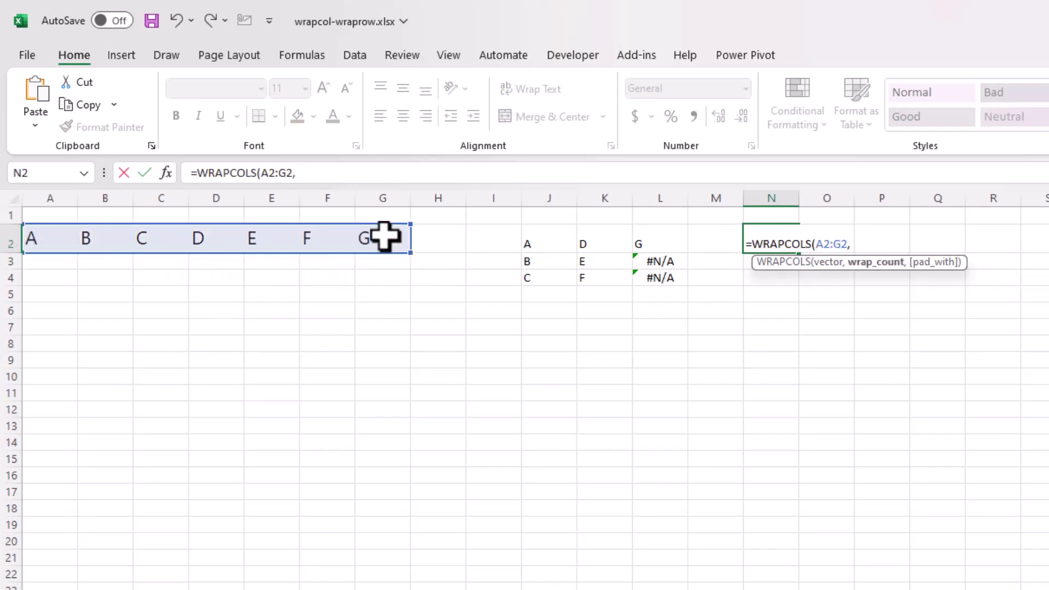
text(3,"none)
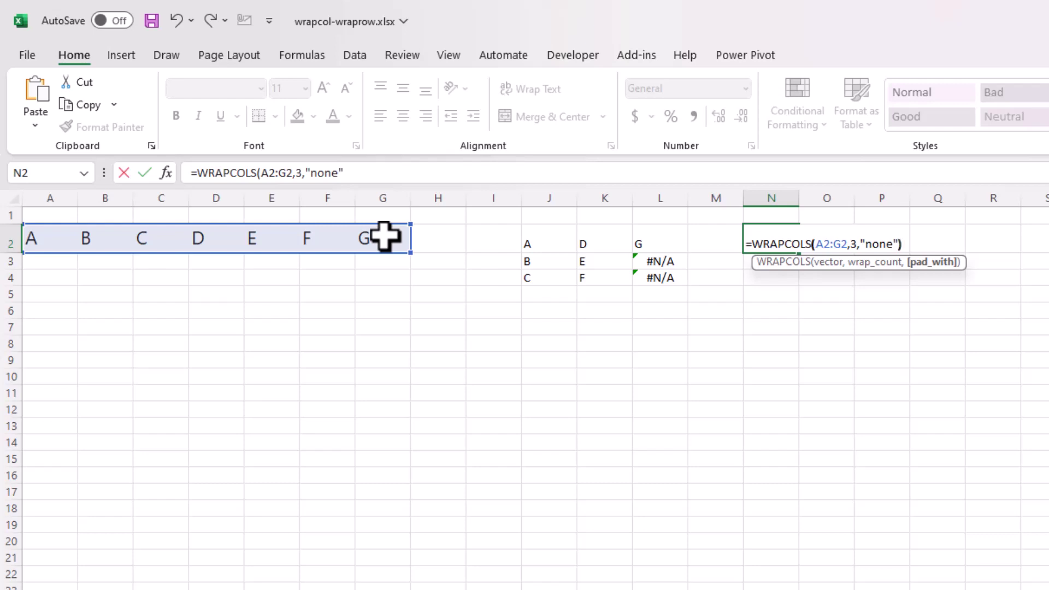
key(Return)
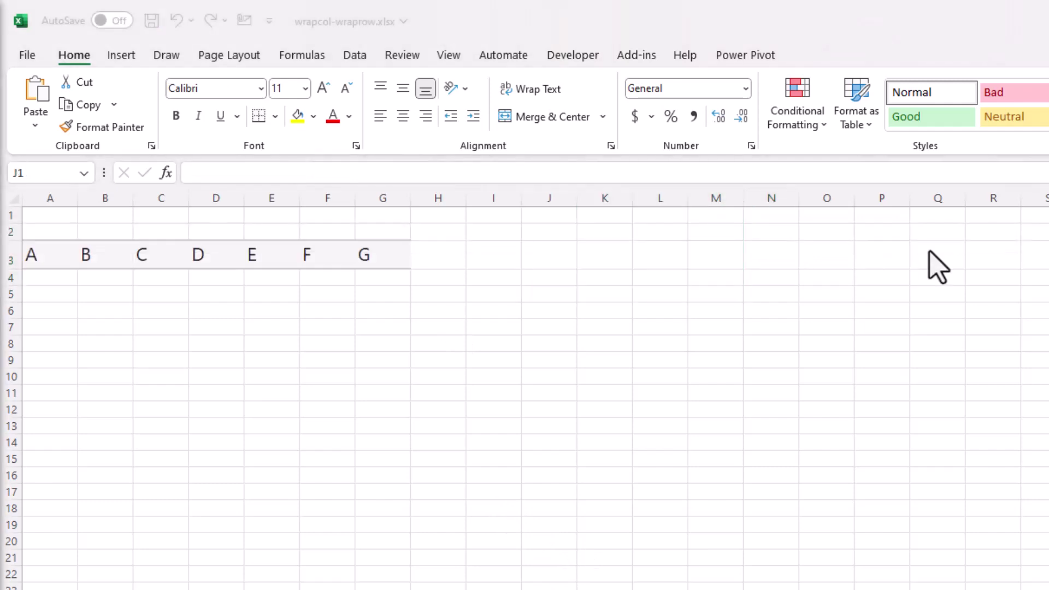
Enter =WRAPROWS(A3:G3,3) in I3 to spill letters A–G into three-column rows
click(510, 253)
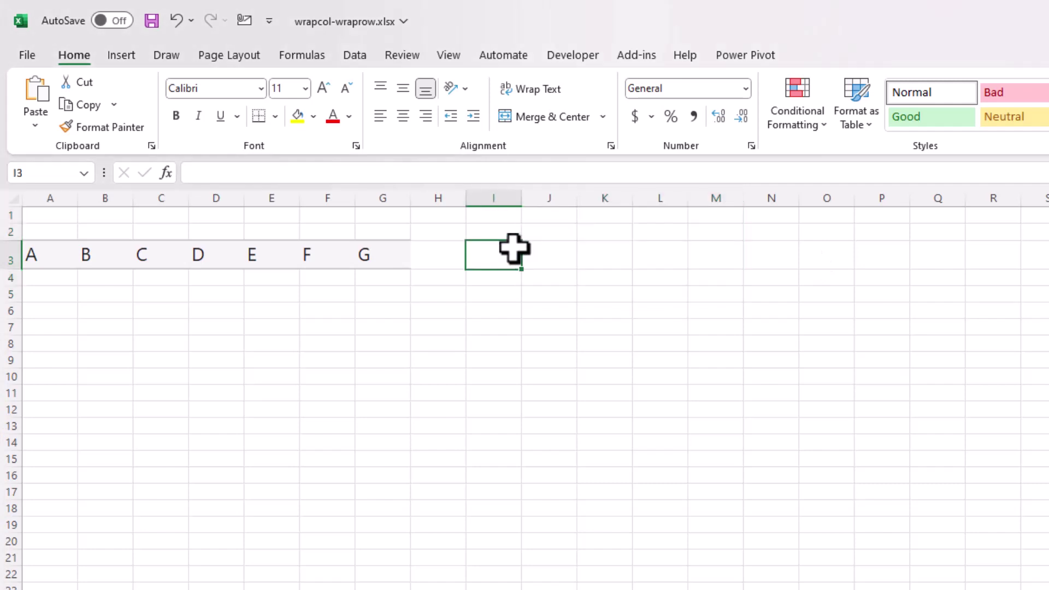
text(=wrap)
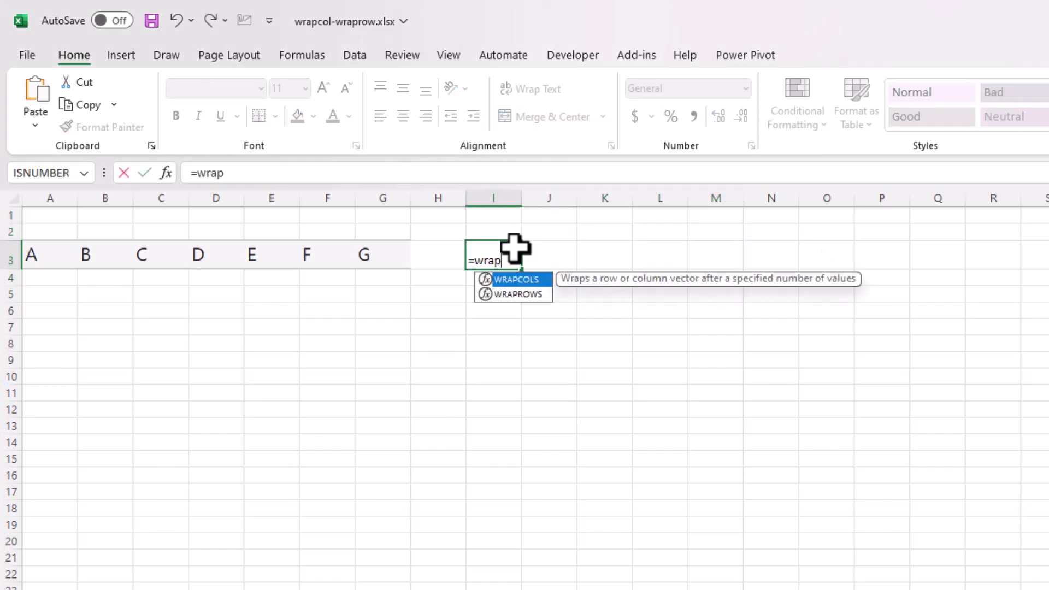
text(r)
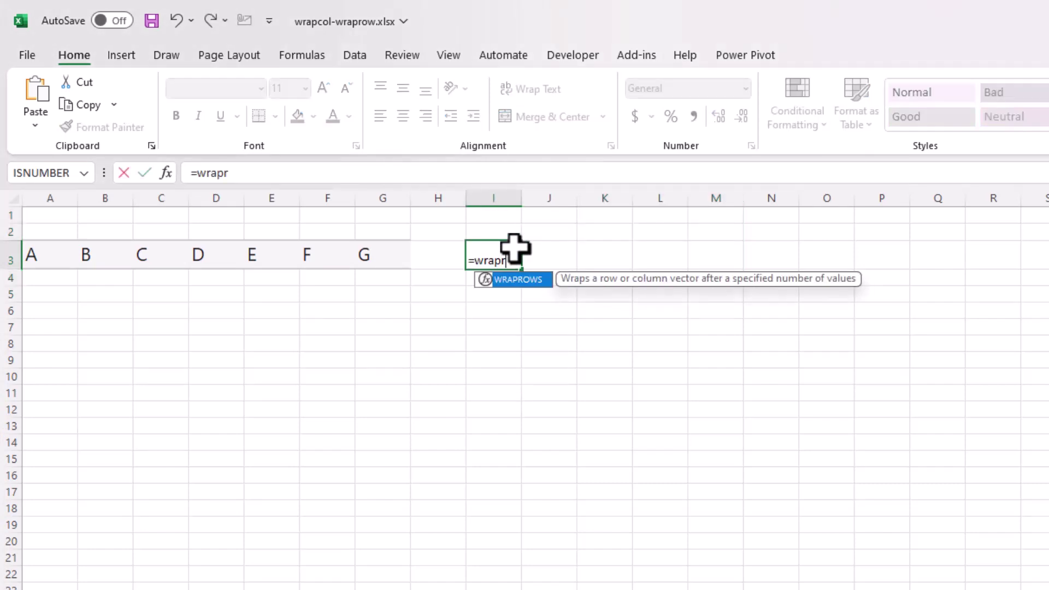
key(Tab)
drag(73, 257, 377, 246)
text(,)
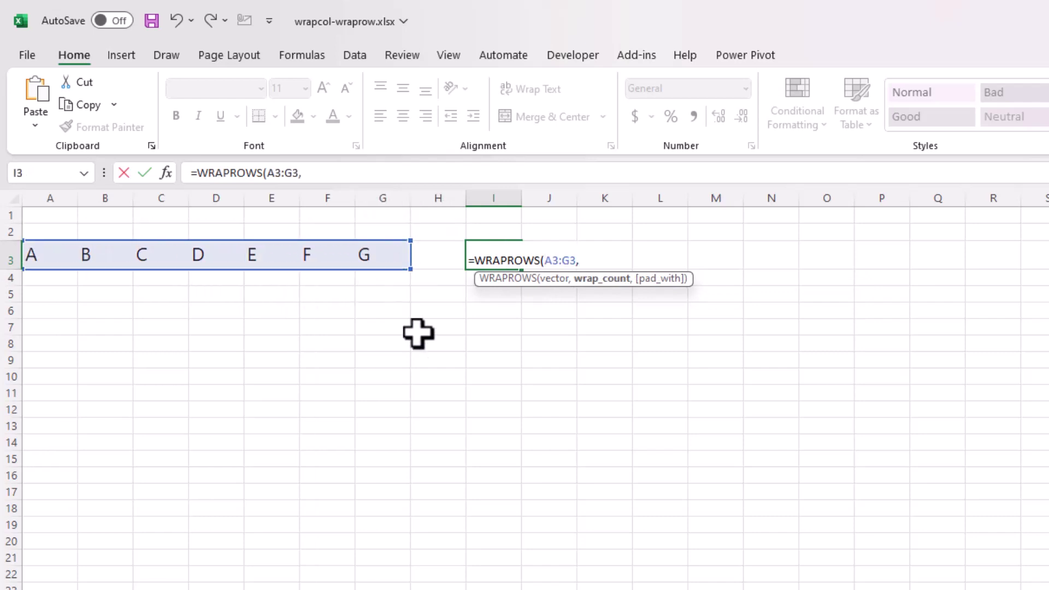
click(354, 172)
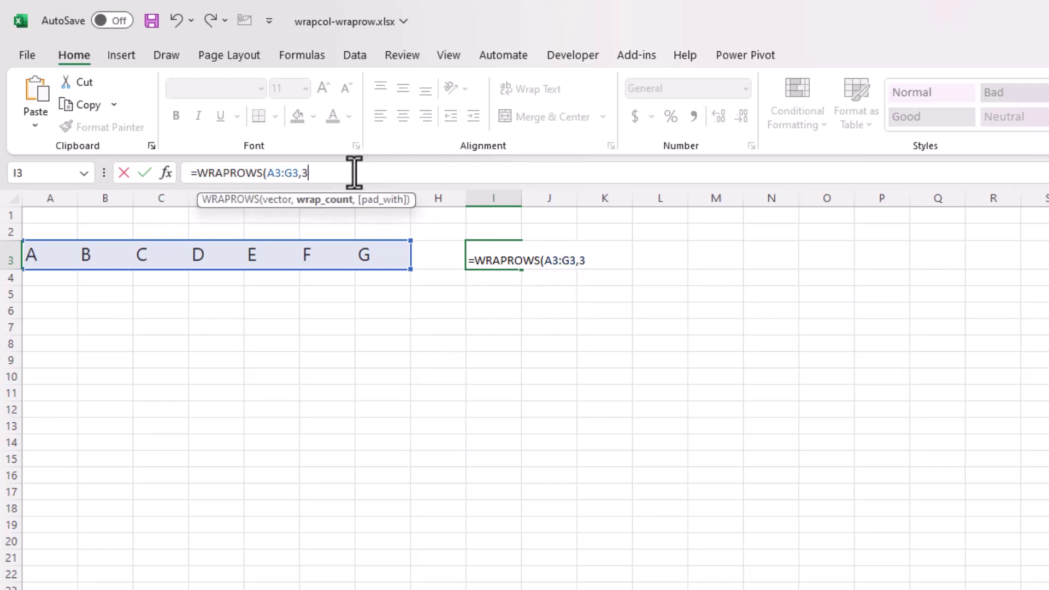
key(Return)
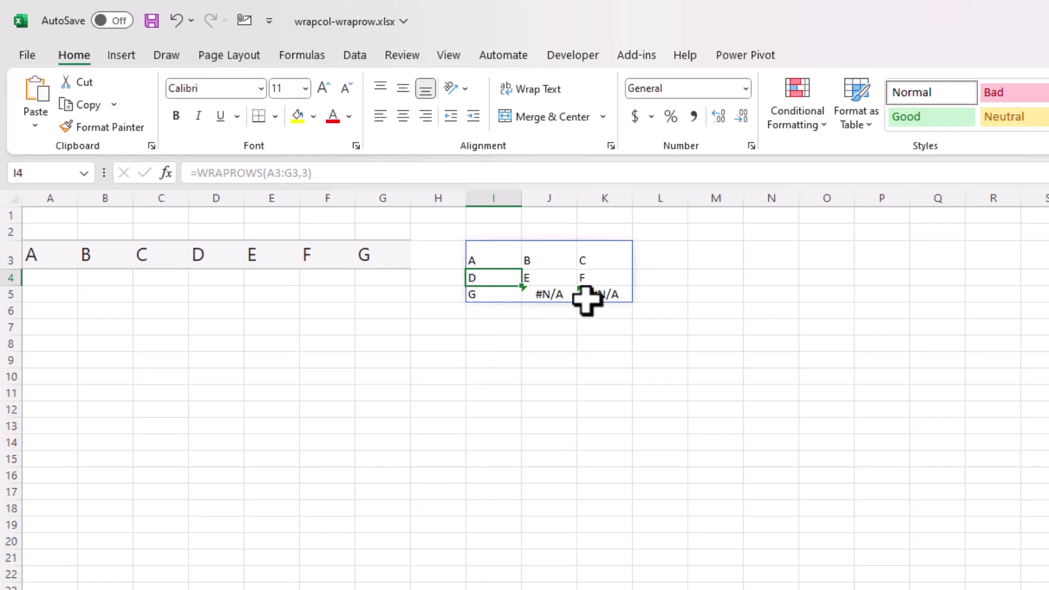
On the data (1) sheet, enter =WRAPROWS(B1:B25,5) in E2 to fill the address table
key(ctrl+Page_Down)
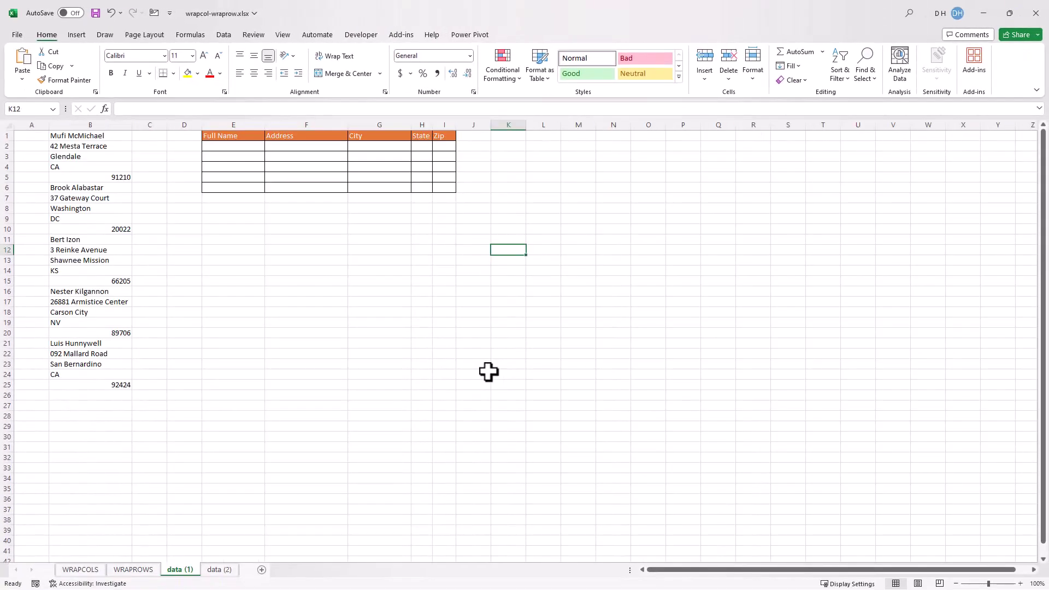
click(237, 148)
text(=)
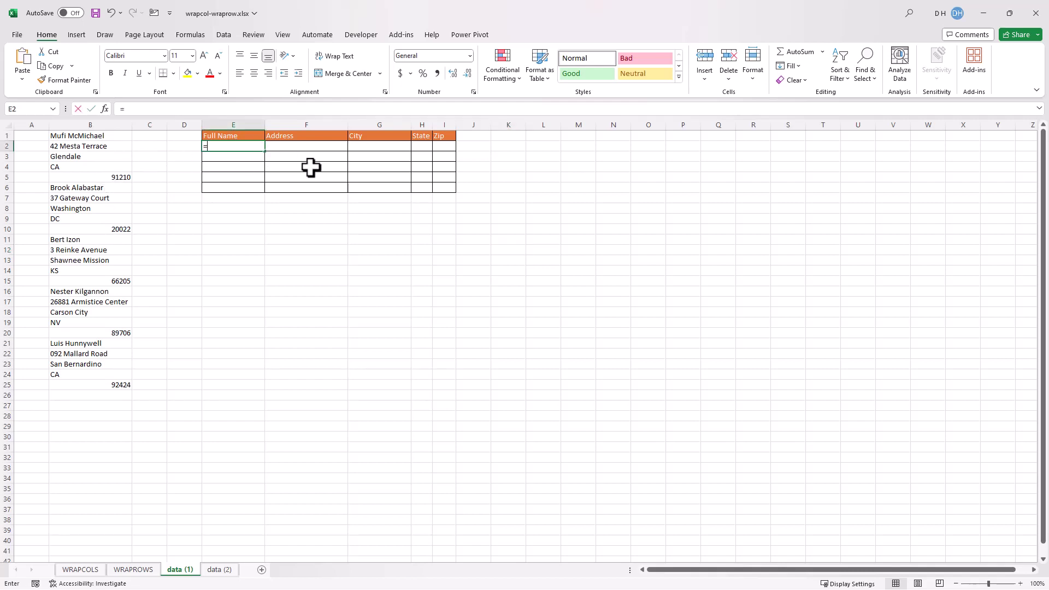
text(wrp)
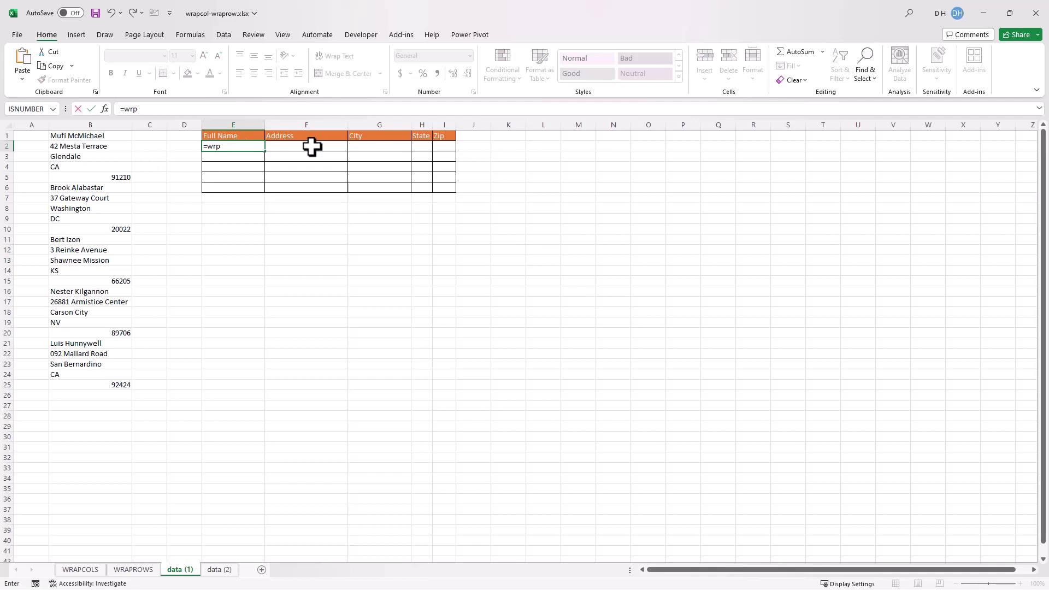
key(BackSpace)
text(apr)
key(Tab)
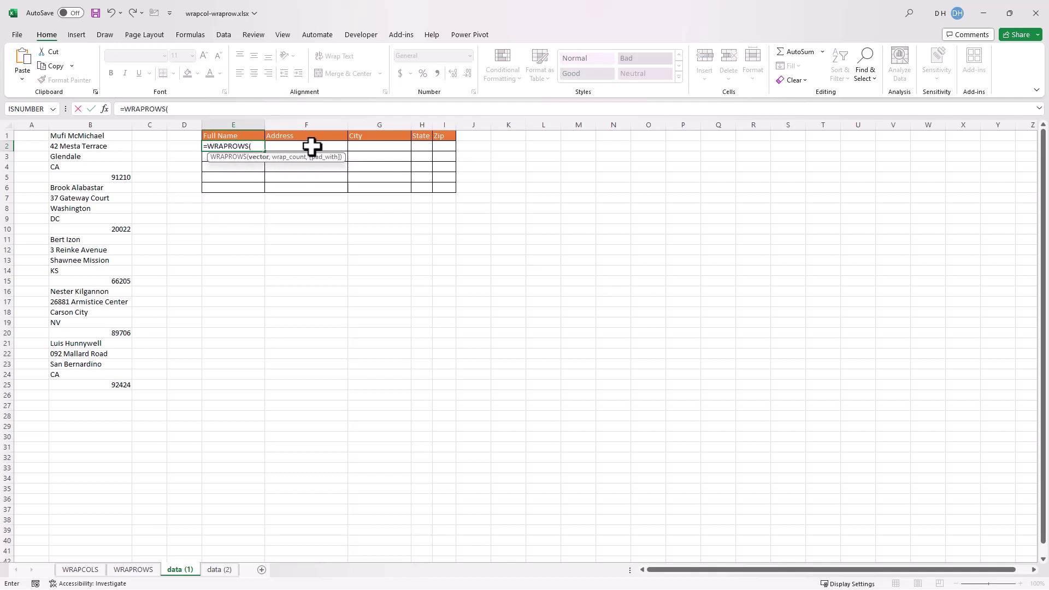
drag(108, 136, 94, 383)
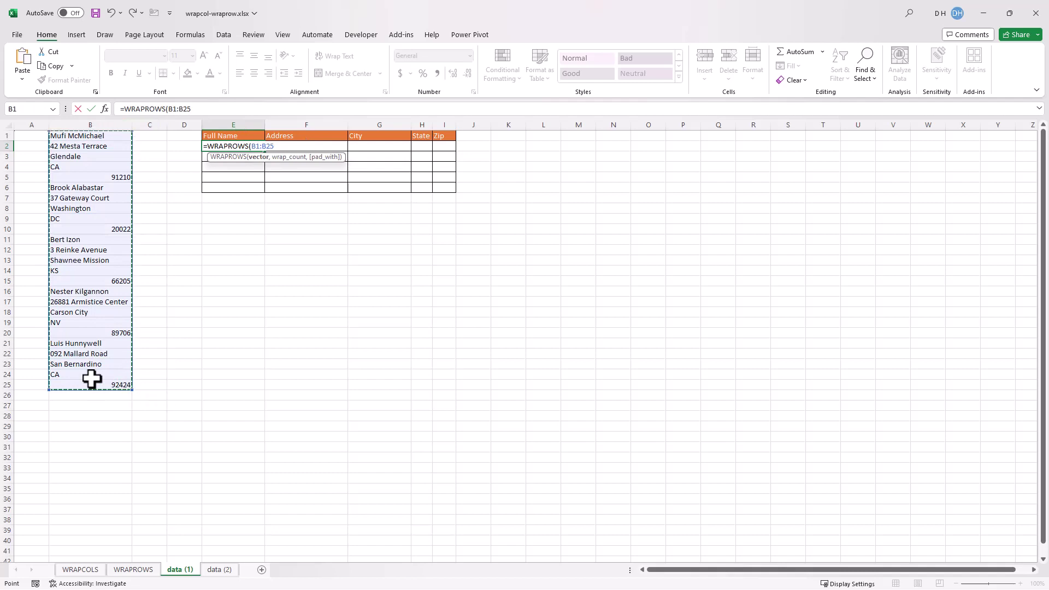
text(,5)
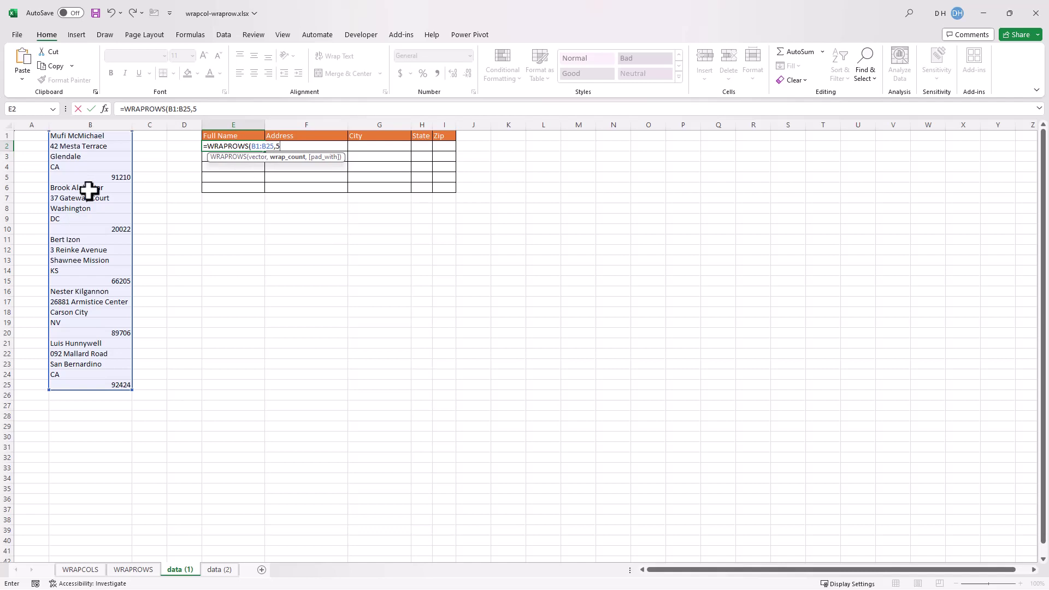
key(Return)
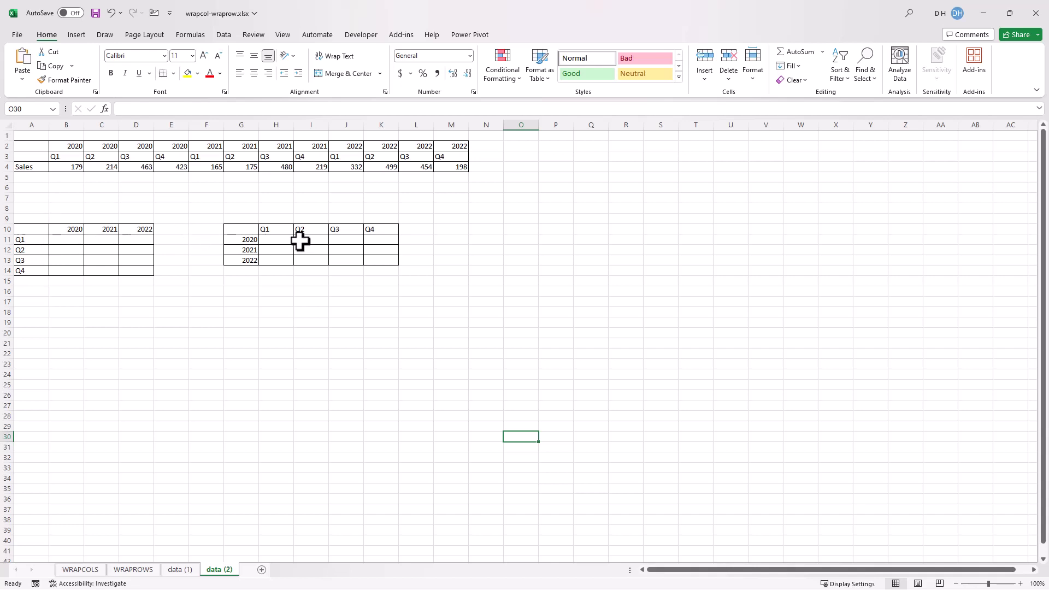
Enter =WRAPCOLS(B3:M3,4) in B16 to wrap the quarter labels into four rows
click(66, 291)
text(=wra)
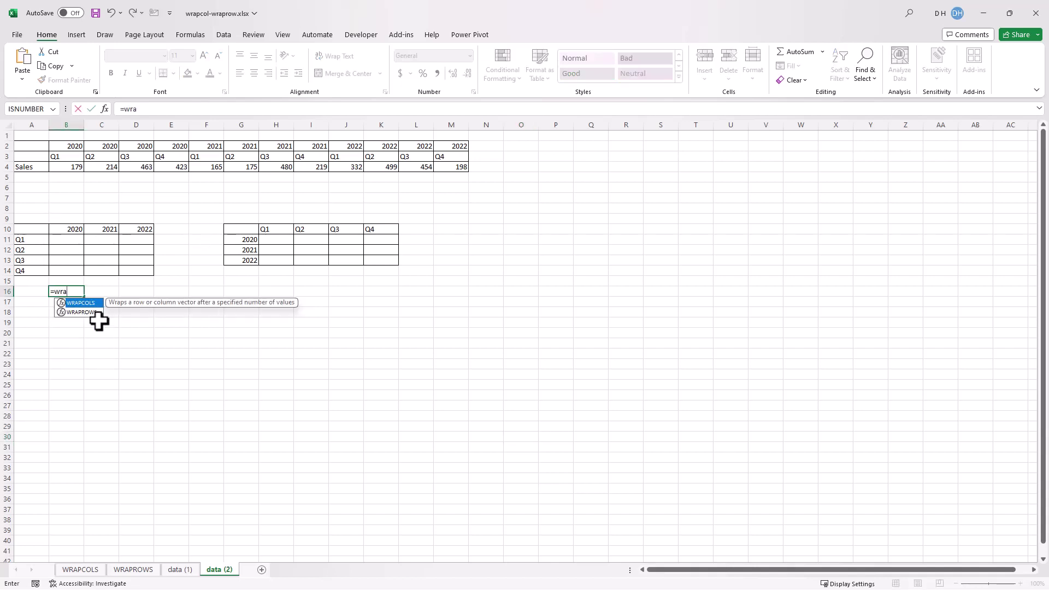
key(Tab)
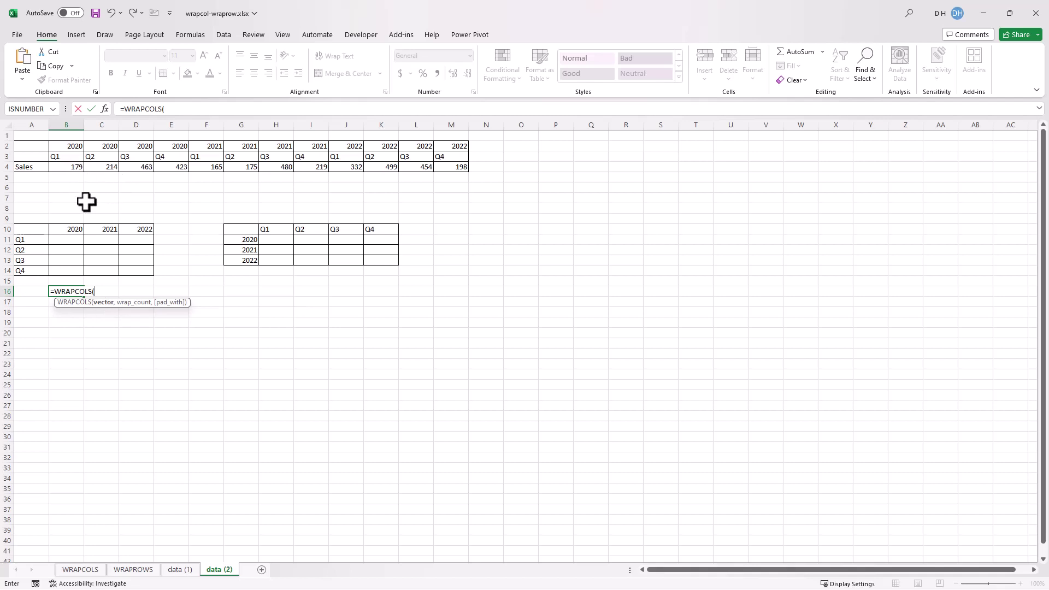
drag(63, 157, 451, 161)
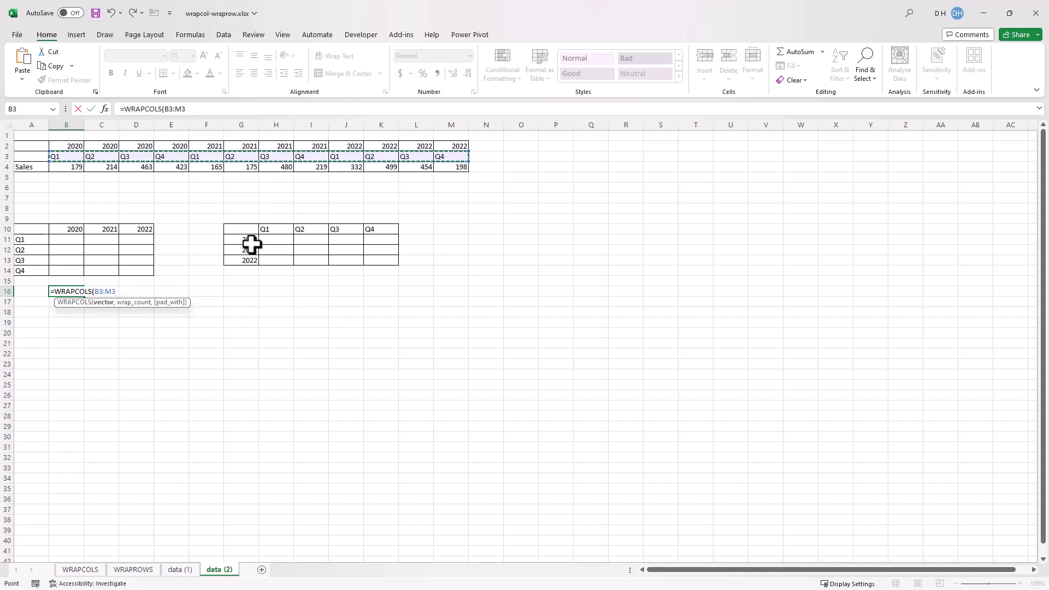
text(,4)
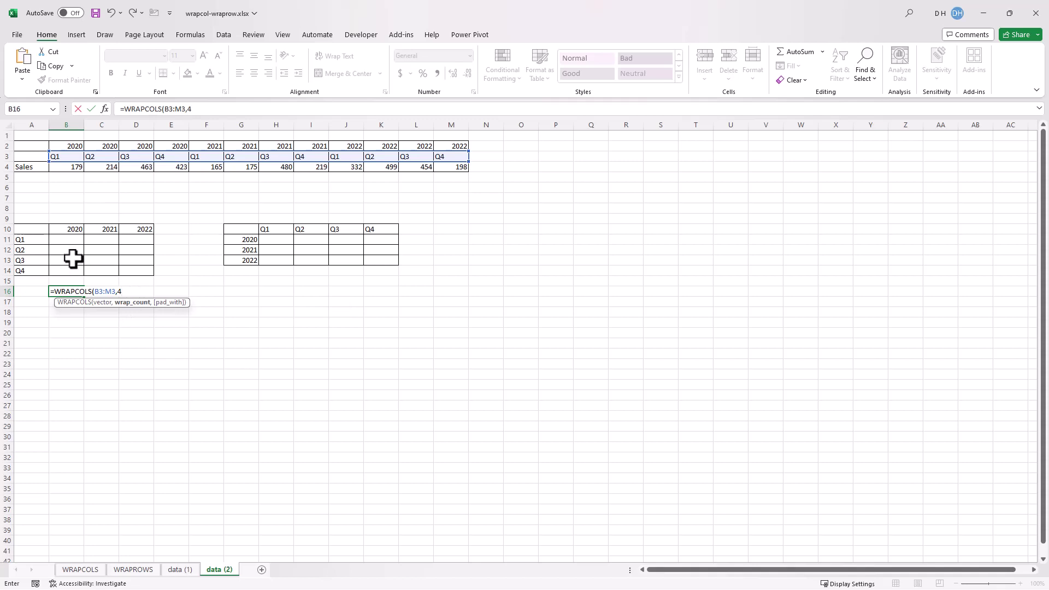
key(Return)
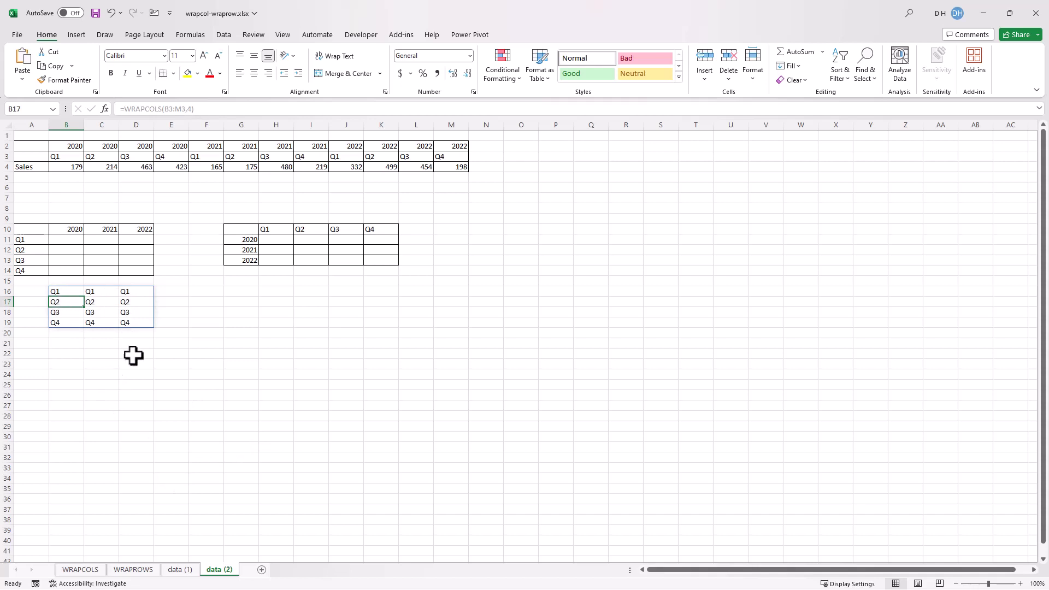
Move the formula to B11 and change its source to the sales row B4:M4
click(68, 292)
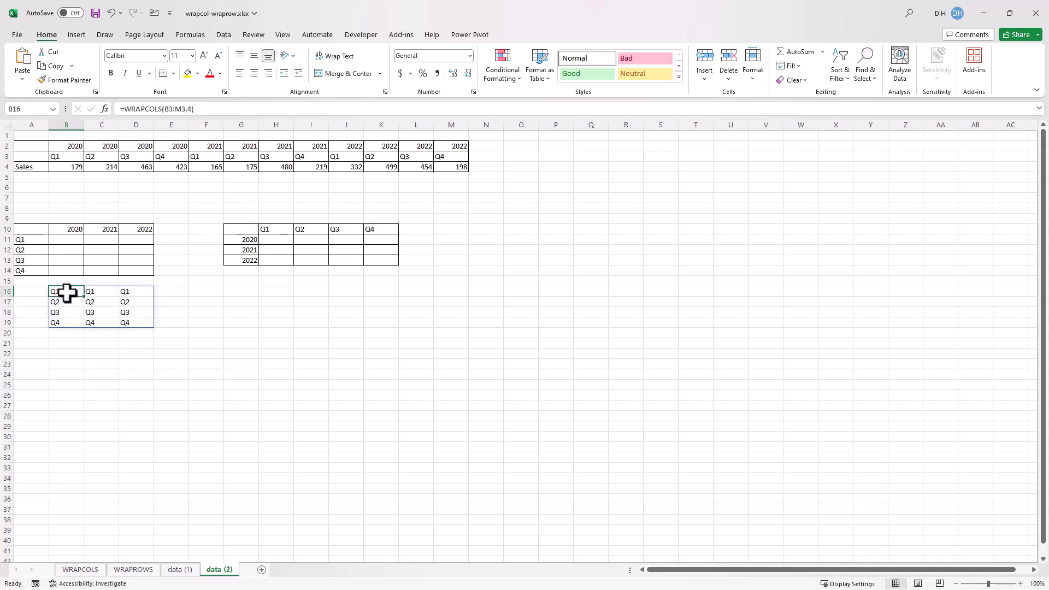
key(ctrl+x)
click(65, 241)
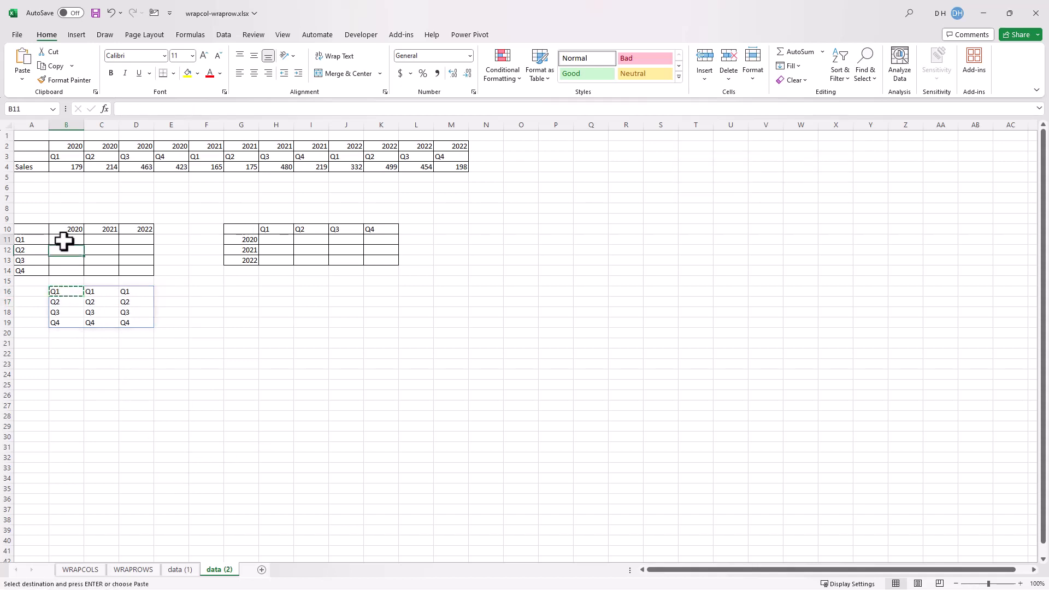
key(Return)
key(ctrl+v)
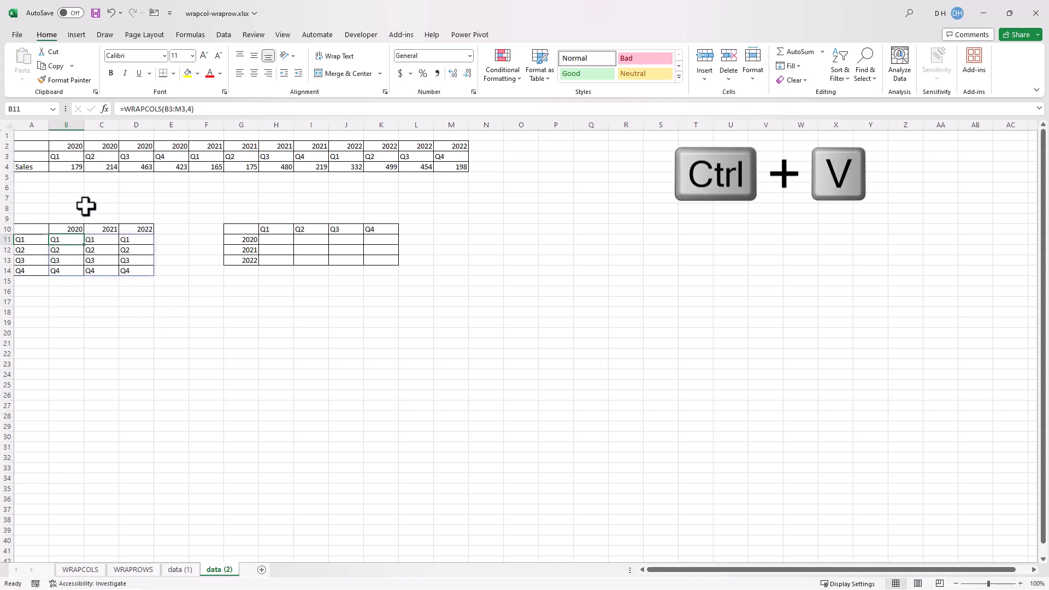
click(168, 113)
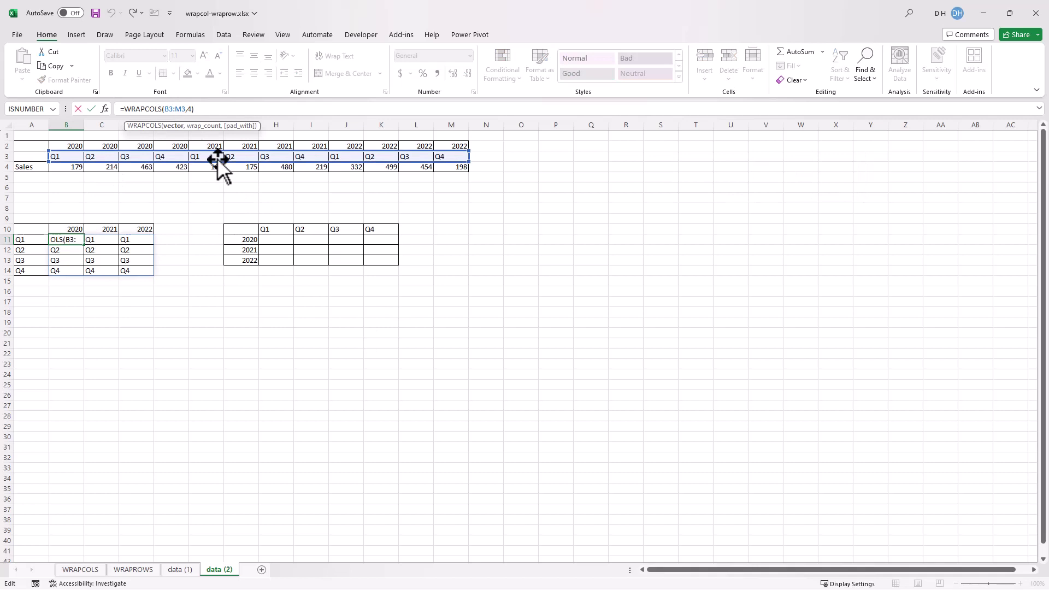
drag(218, 159, 217, 168)
key(Return)
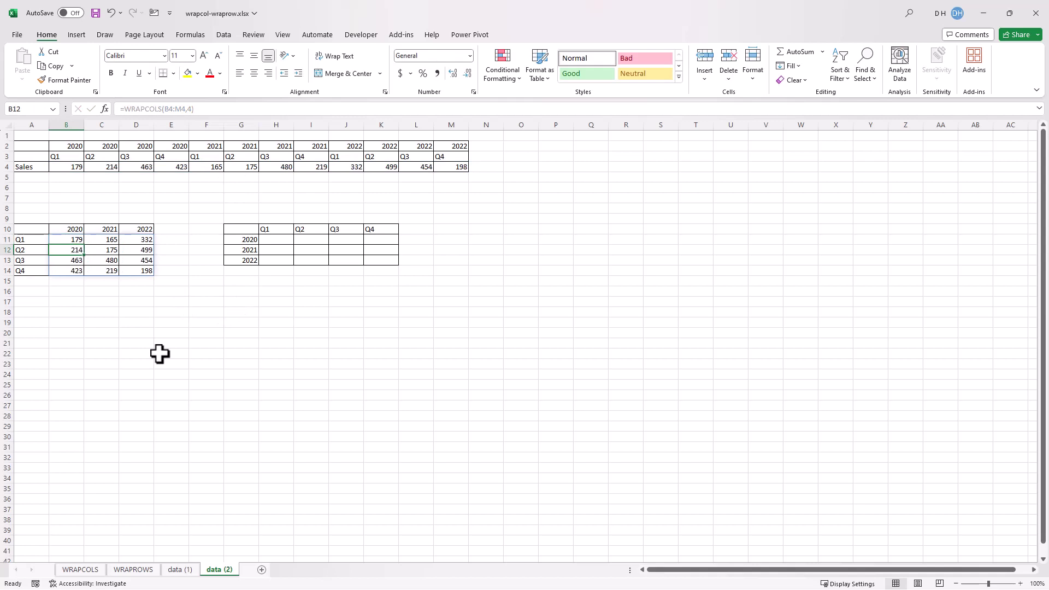
Enter =WRAPROWS(B4:M4,4) in H11 so each year's four quarterly sales fill one row
click(276, 239)
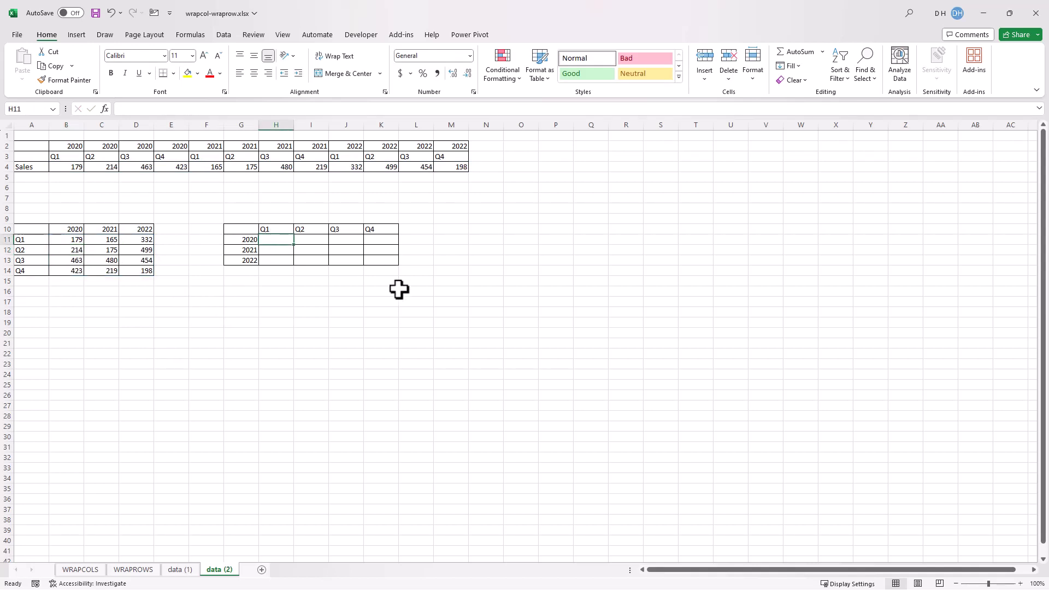
text(=wr)
key(Escape)
text(=)
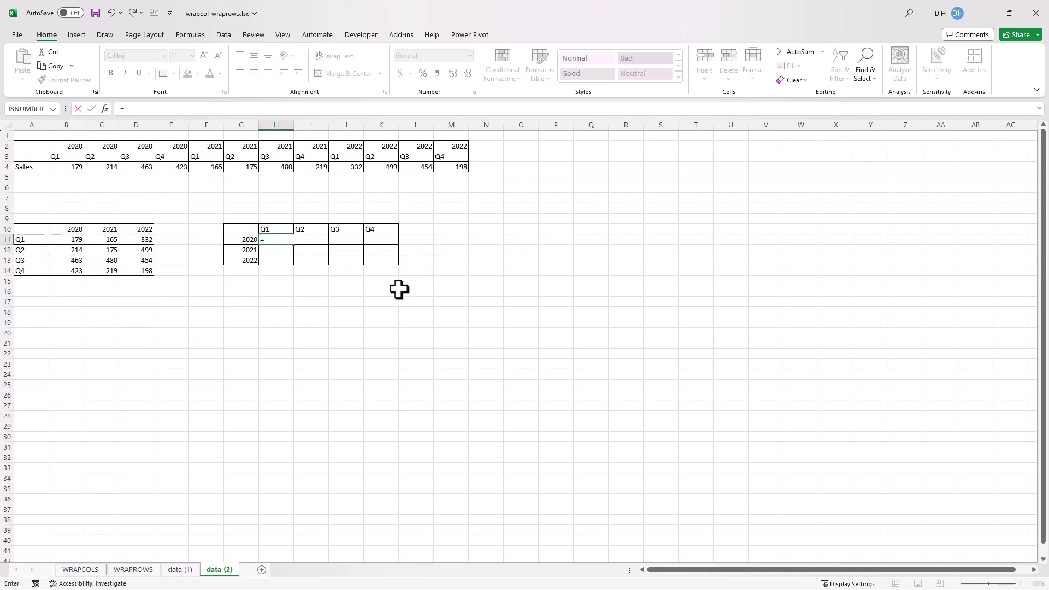
text(wrapr)
key(Tab)
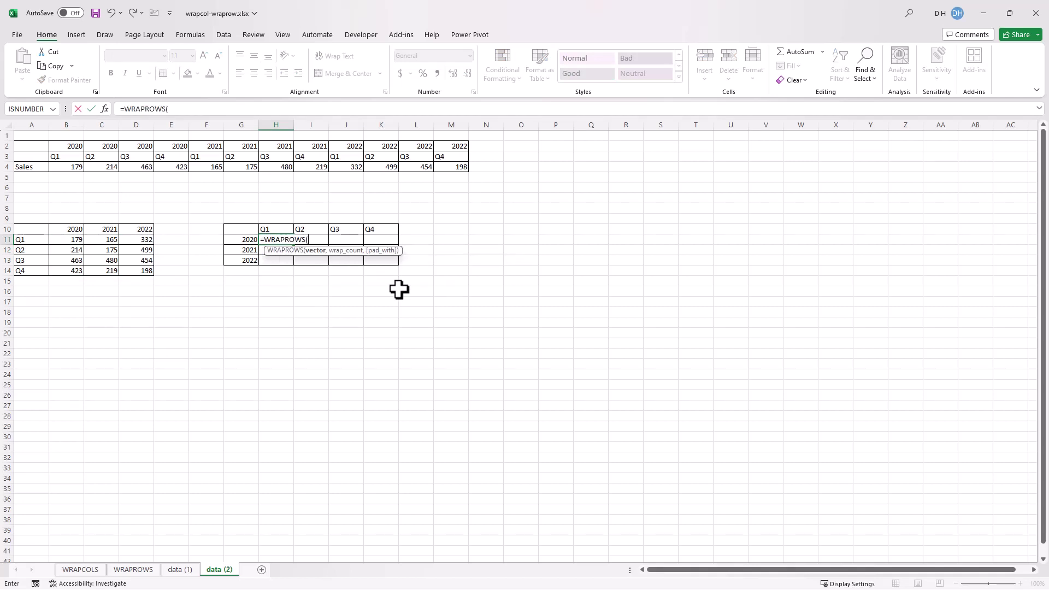
drag(68, 166, 444, 167)
text(,4)
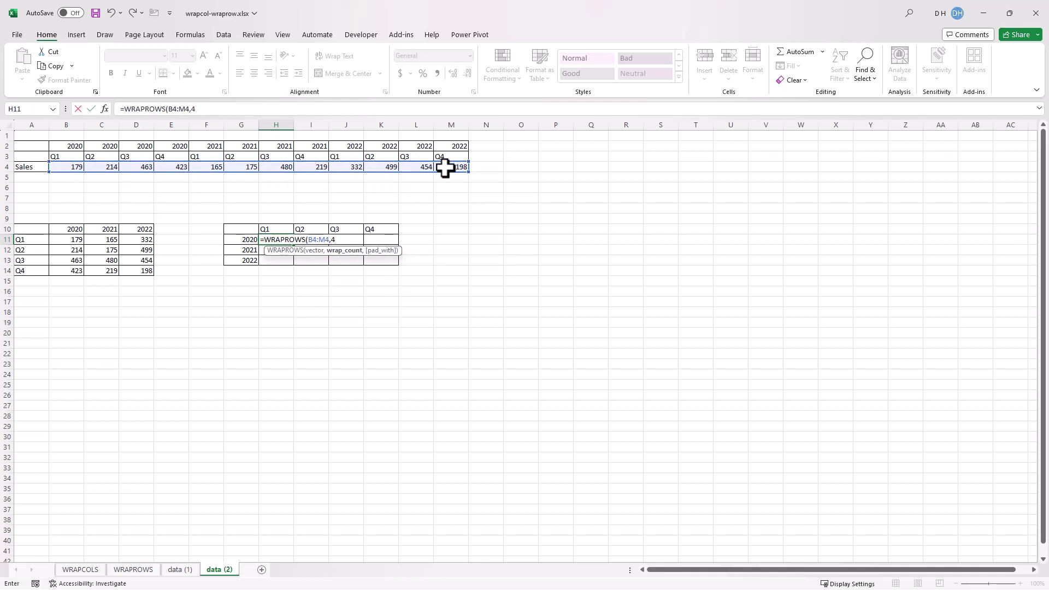
key(Return)
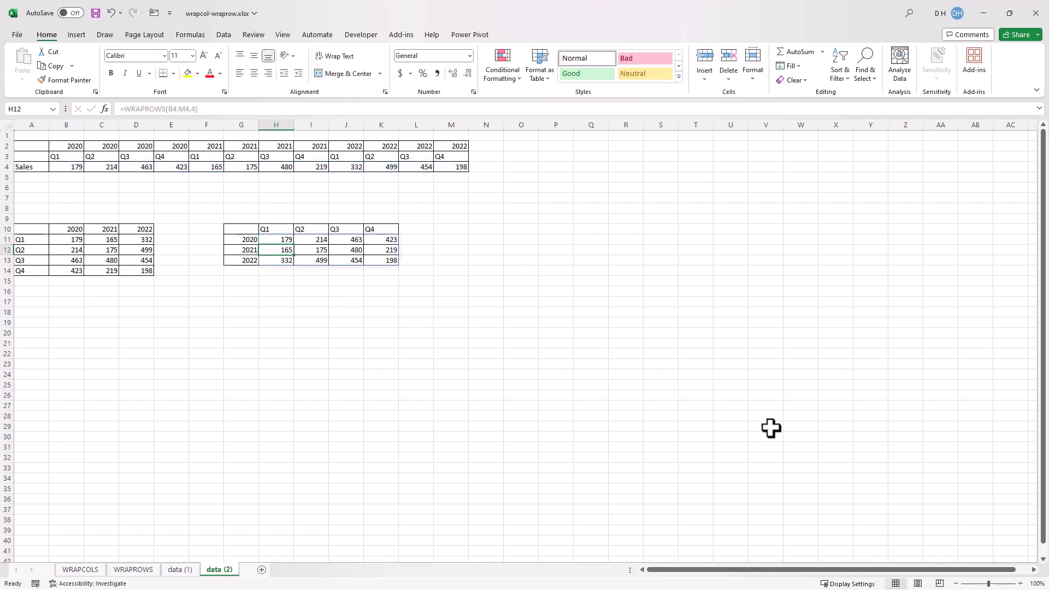